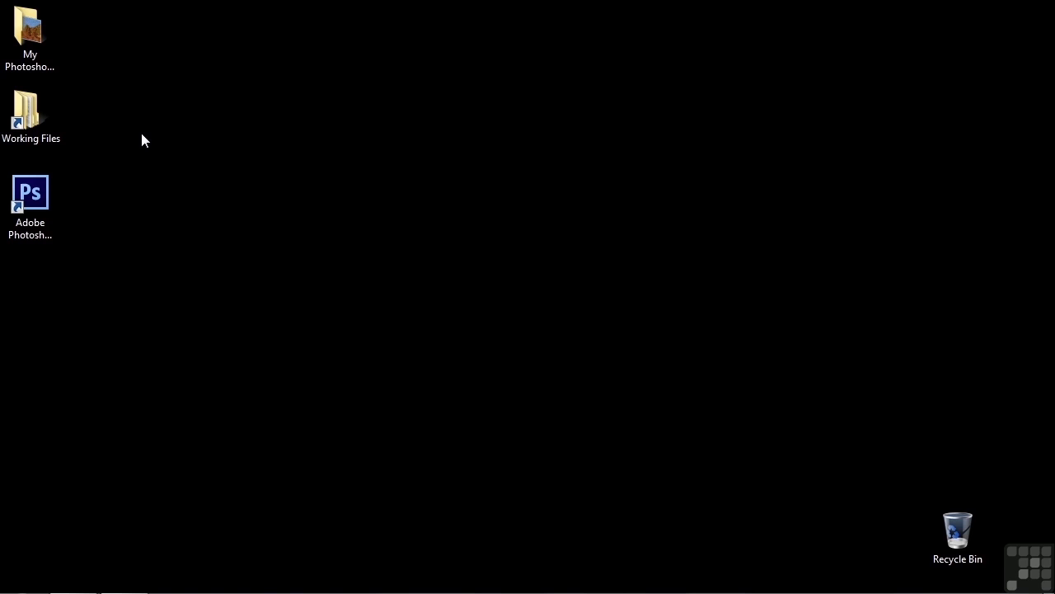
Step: Open 0802-export-h264.psd from Working Files > Photoshop PSD files in Photoshop
double_click(29, 112)
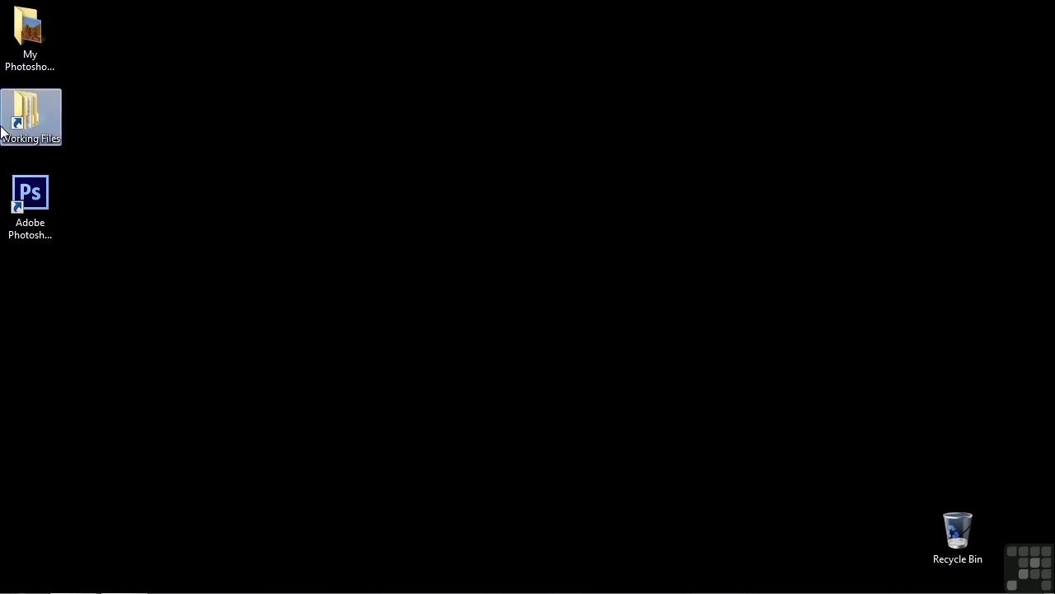
double_click(412, 173)
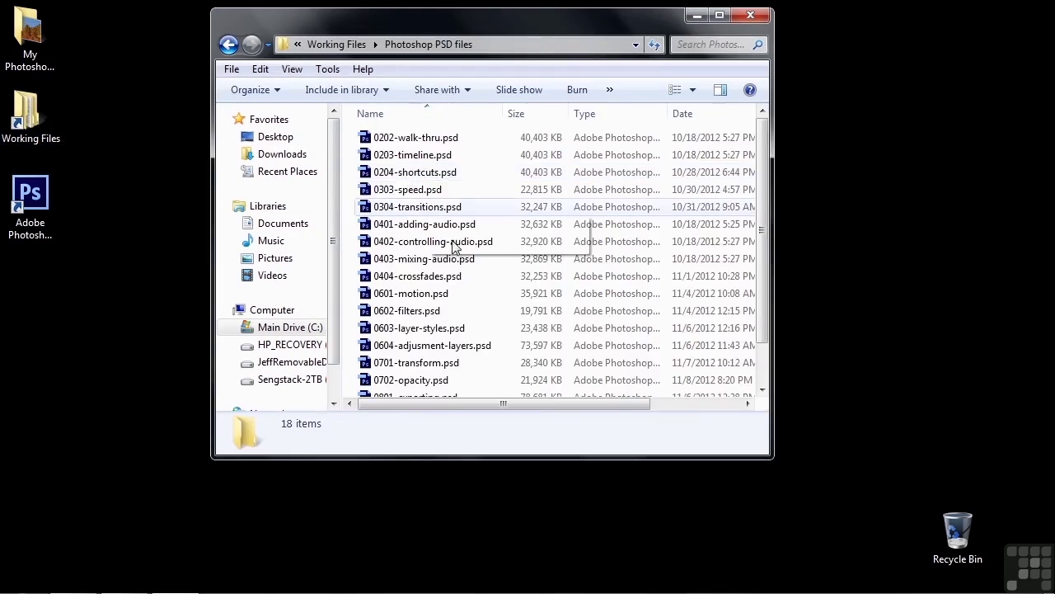
scroll(493, 358, "down", 1)
left_click(411, 372)
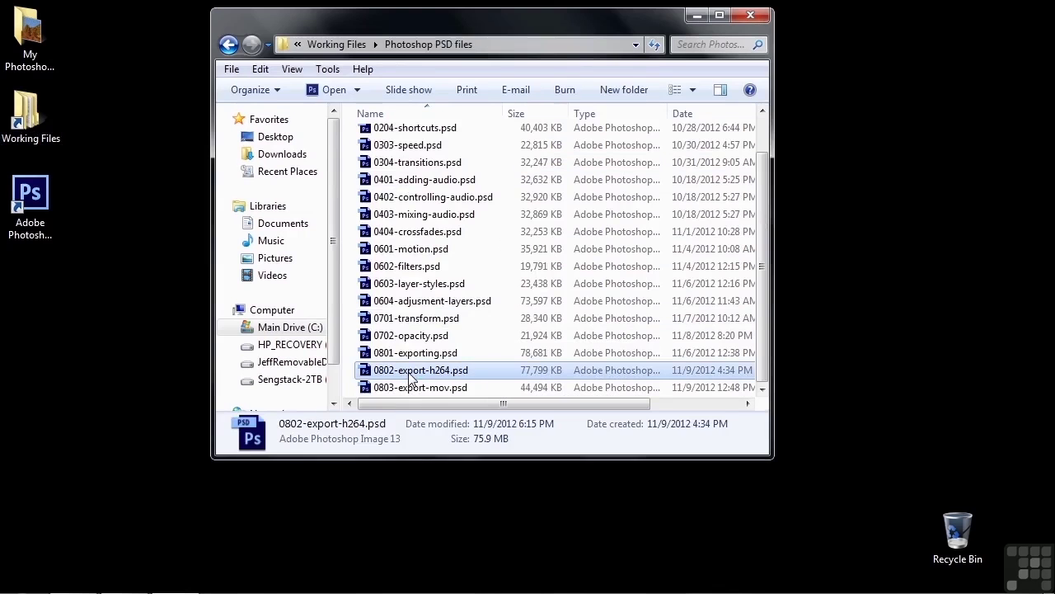
double_click(410, 374)
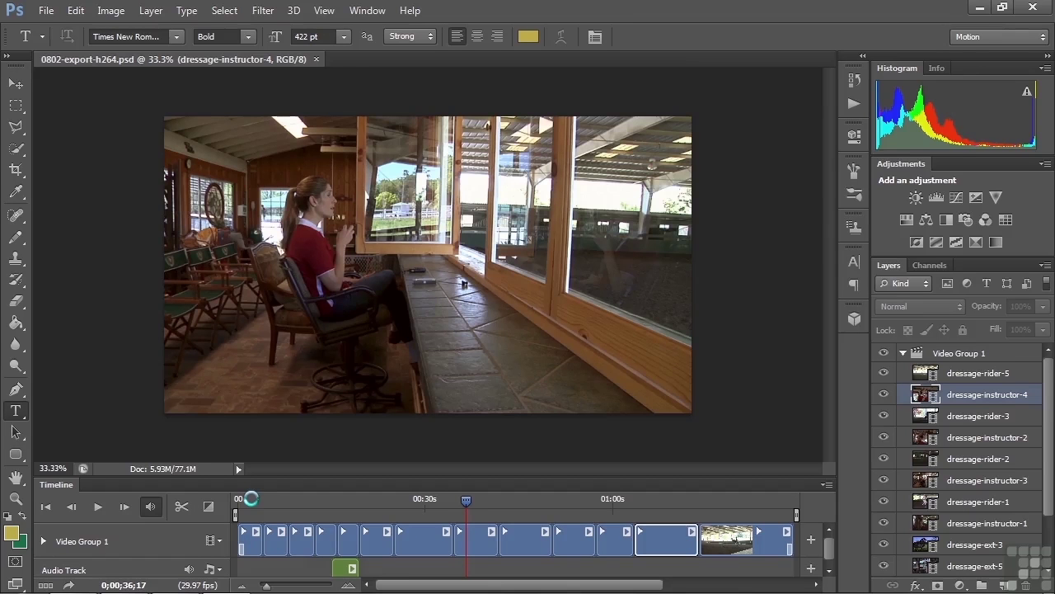
Step: Scrub and play the edit's opening, from the Fieldstone Farm sign into the arena shot
left_click(250, 498)
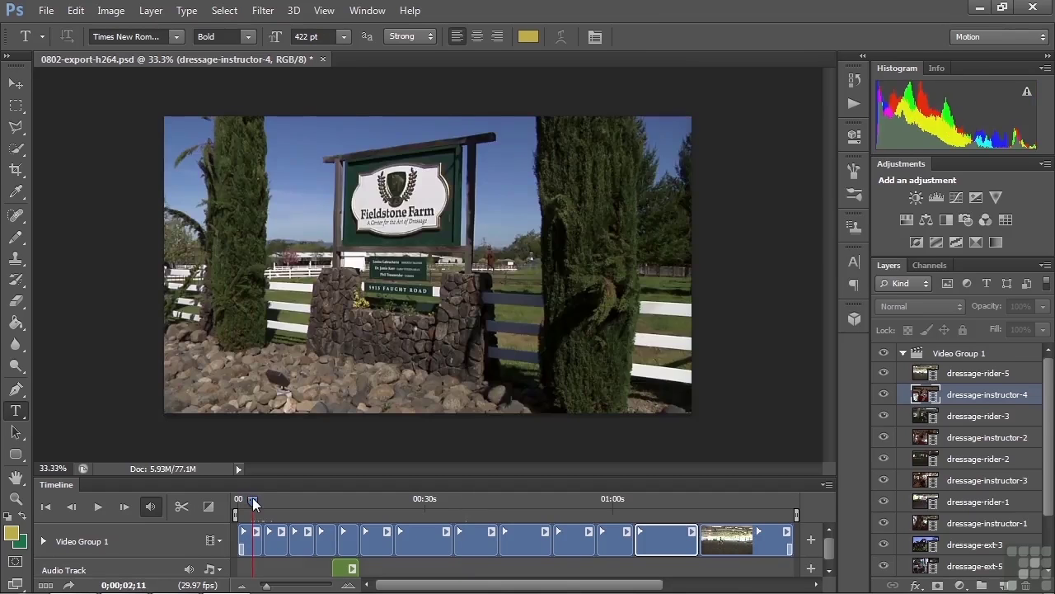
left_click_drag(252, 498, 347, 507)
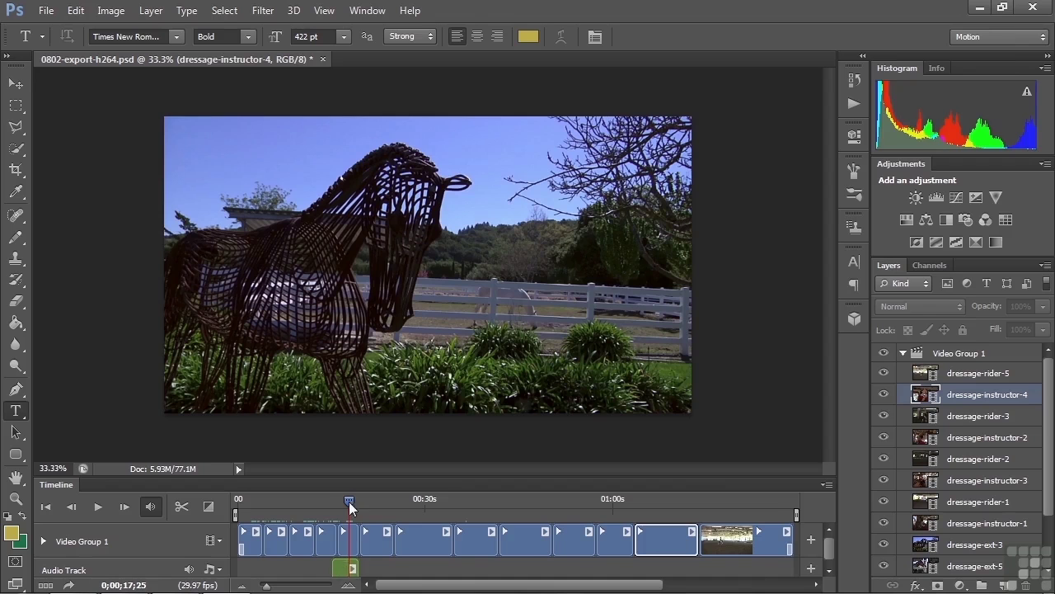
left_click_drag(348, 501, 341, 497)
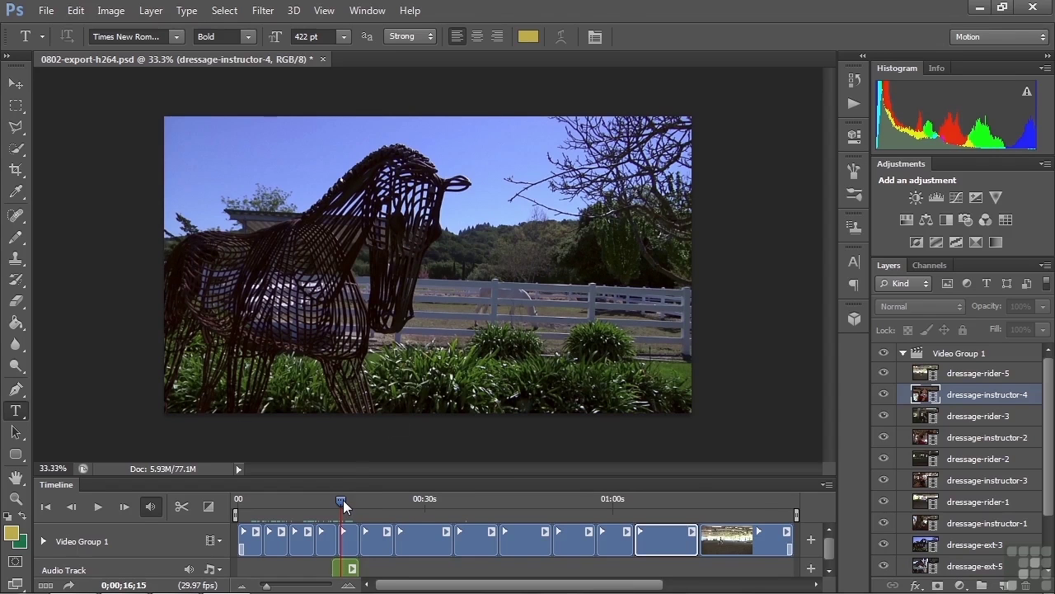
key("space")
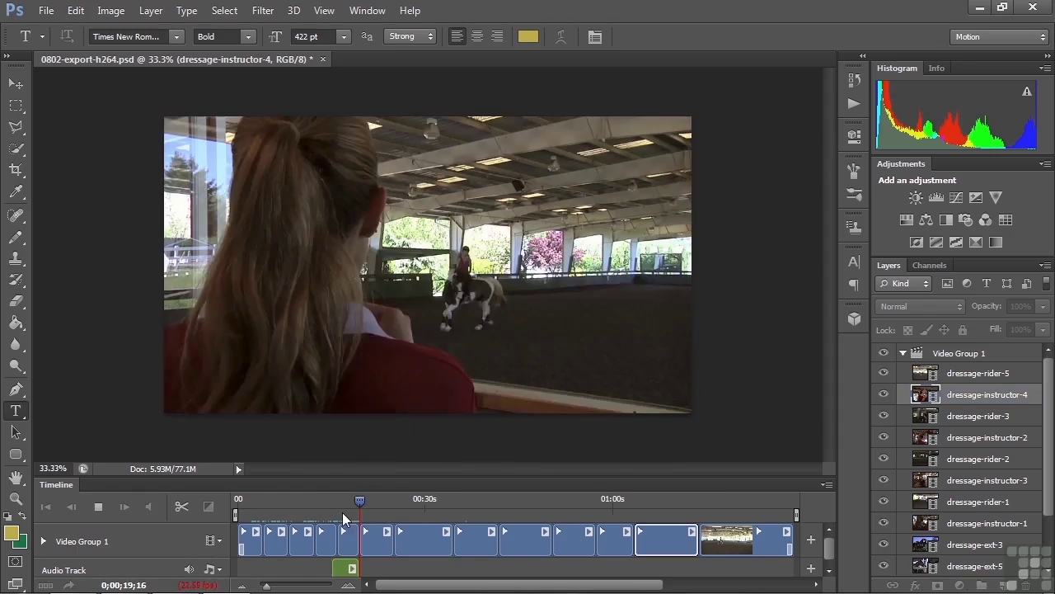
key("space")
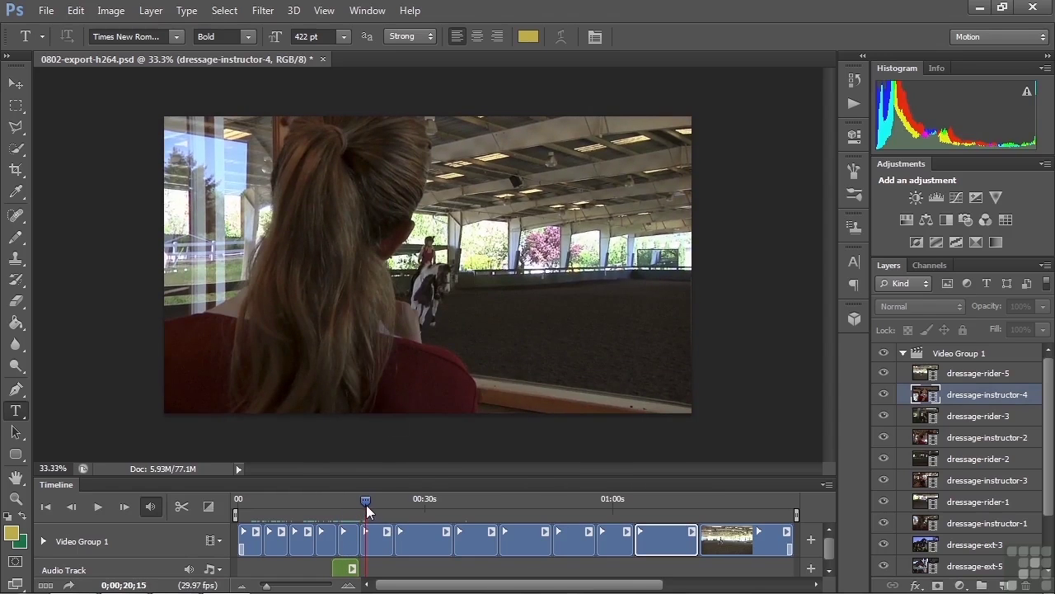
left_click_drag(366, 502, 376, 505)
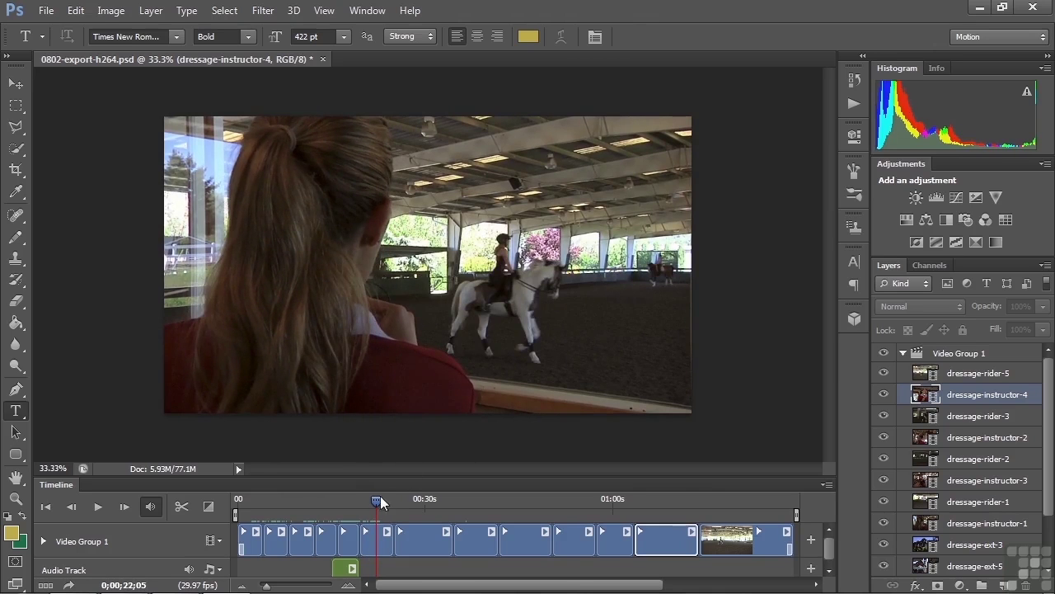
Step: Play the final arena clips to the end, then return the playhead to about 0;00;31;28
left_click_drag(375, 501, 741, 508)
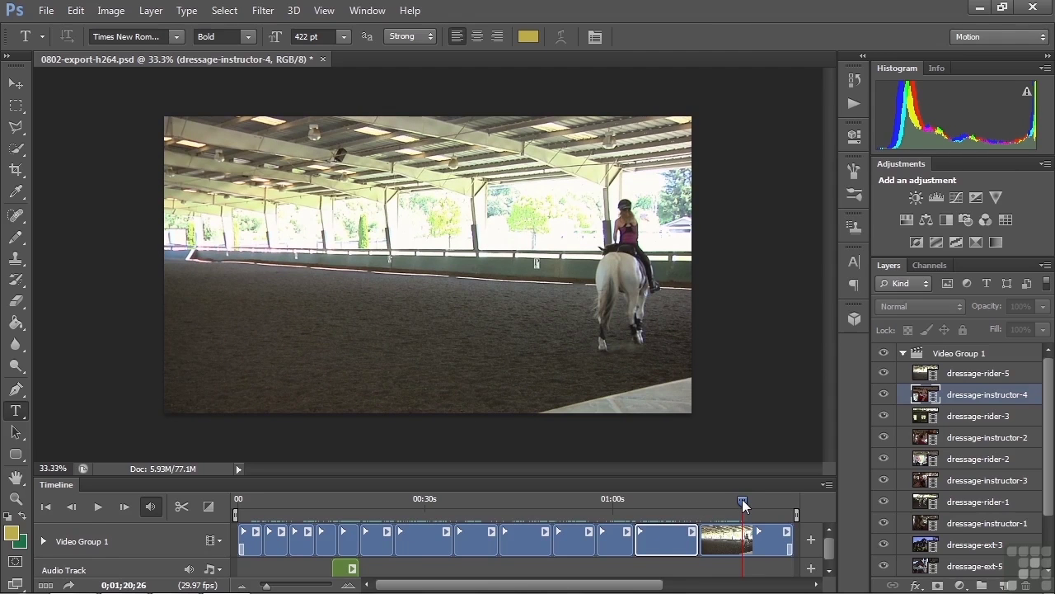
key("space")
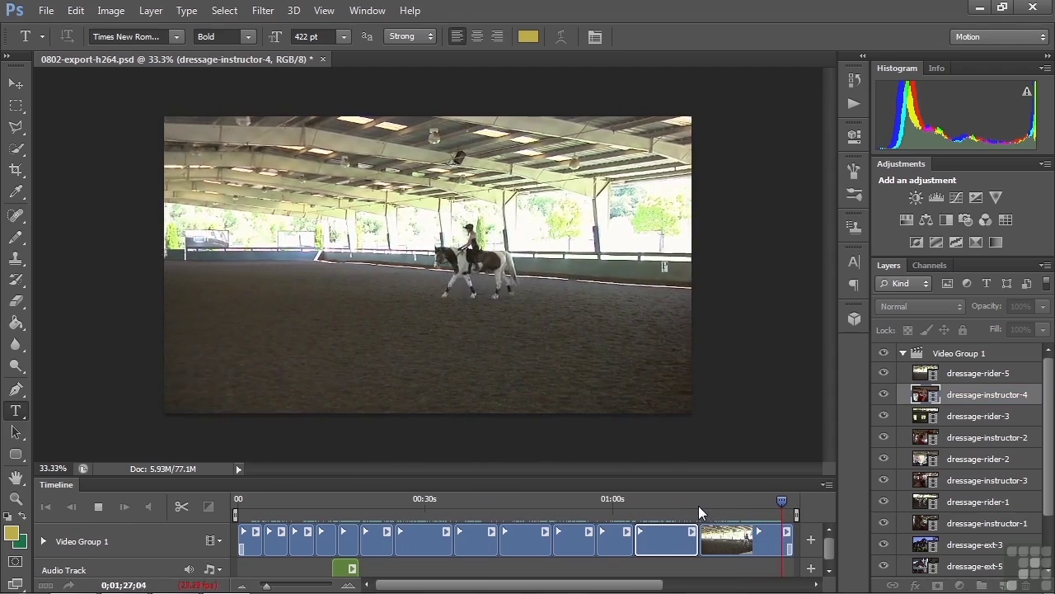
key("space")
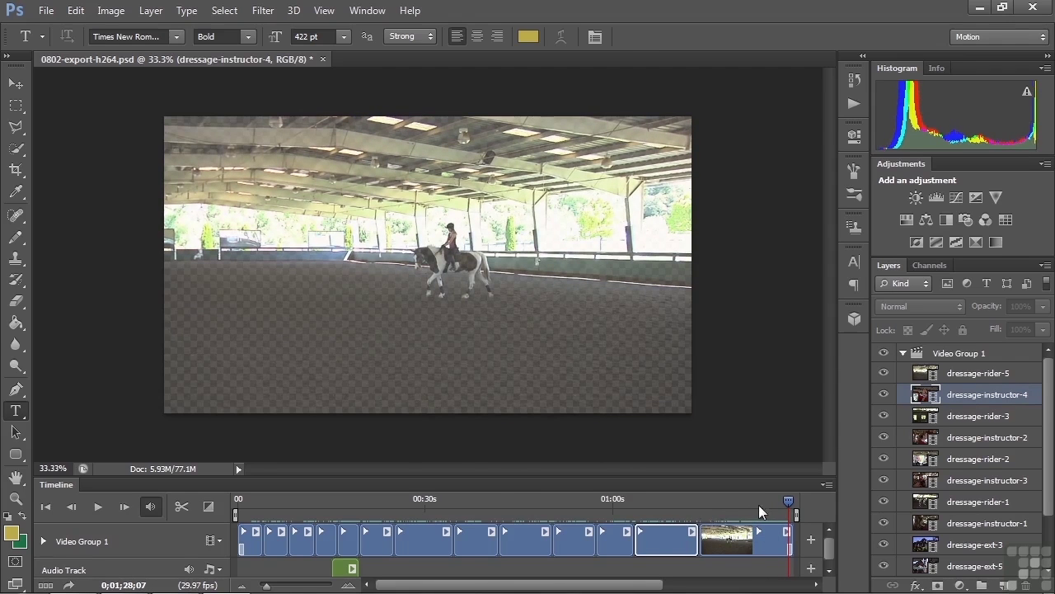
left_click(437, 500)
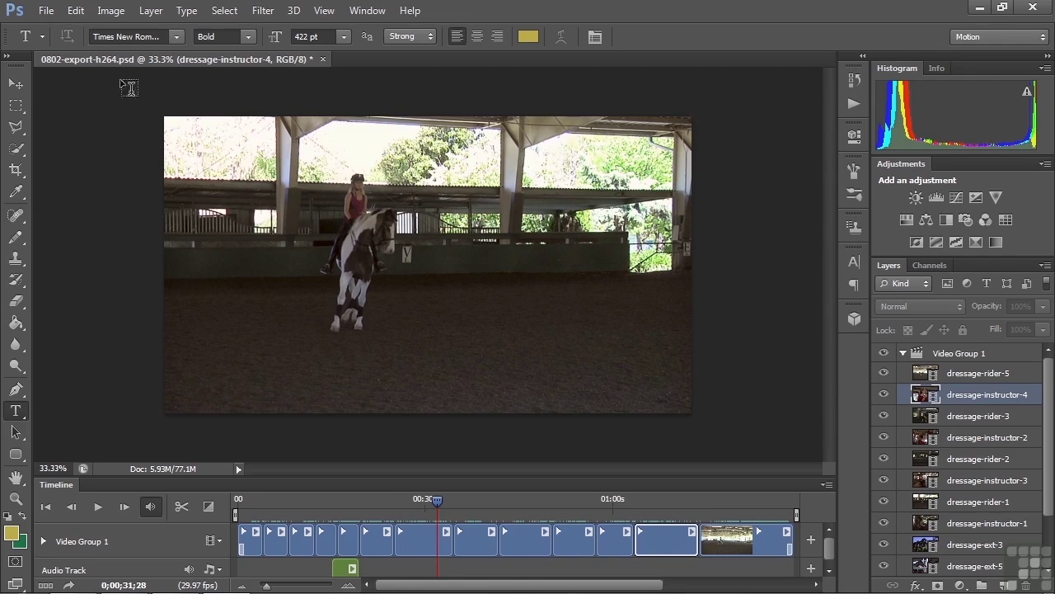
Step: Bring up the Render Video dialog from File > Export
left_click(47, 11)
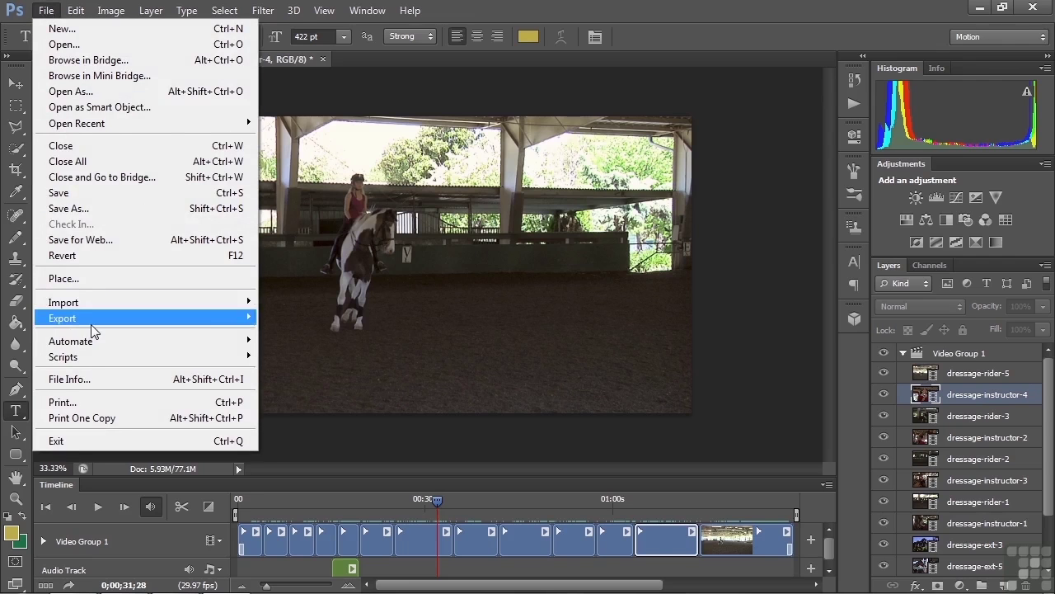
mouse_move(91, 326)
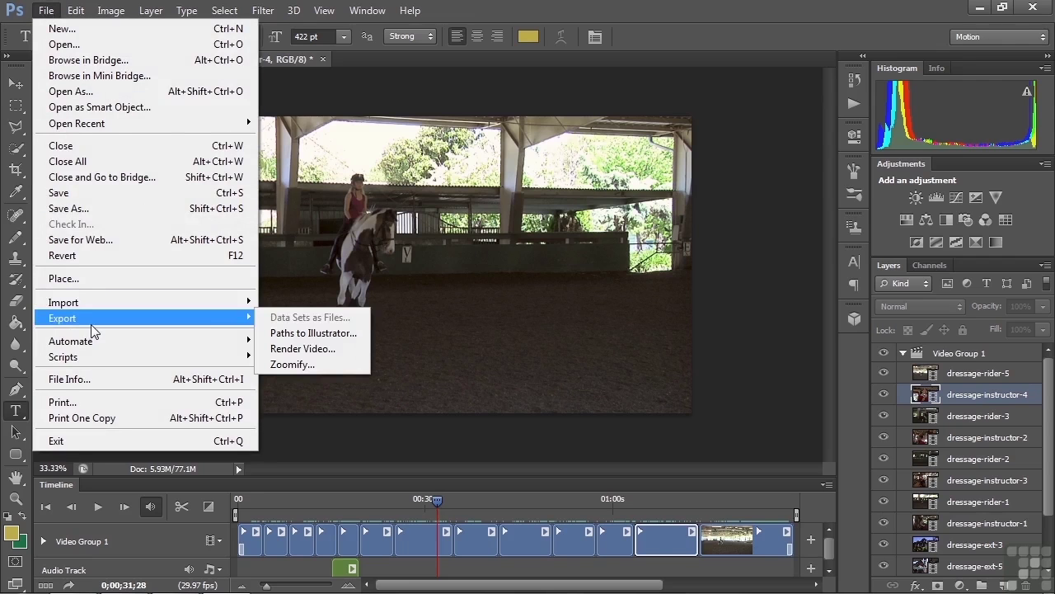
left_click(296, 349)
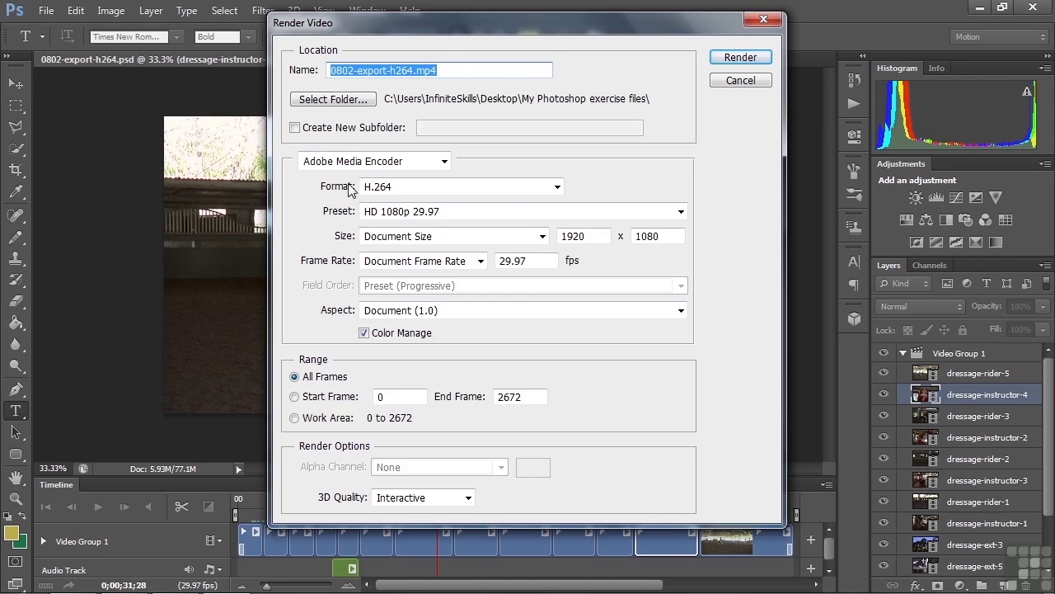
Step: Set the output format to H.264 and keep My Photoshop exercise files as the destination folder
left_click(520, 188)
left_click(464, 204)
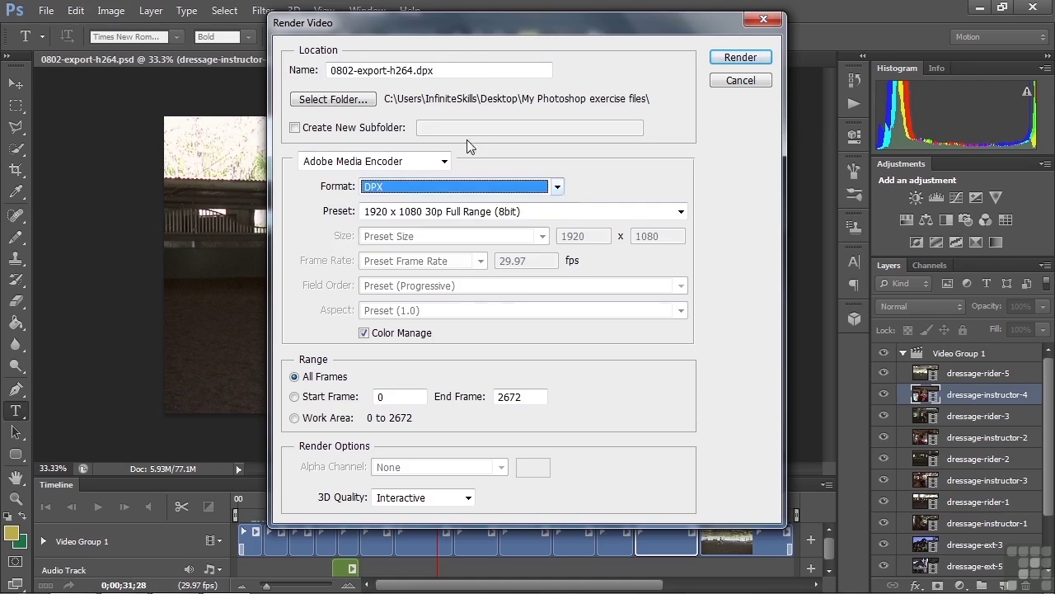
left_click(557, 187)
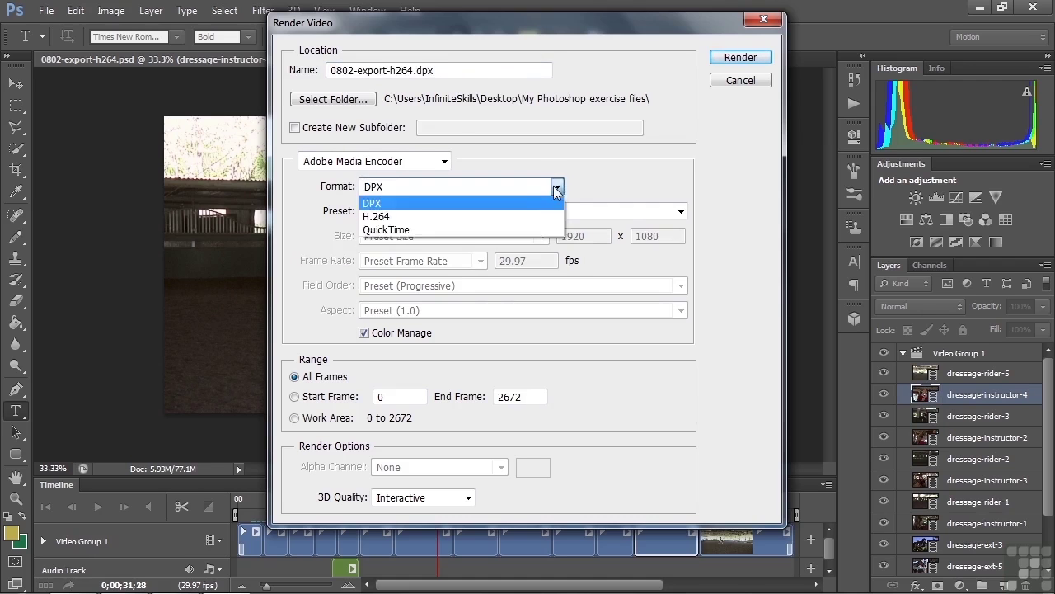
left_click(453, 231)
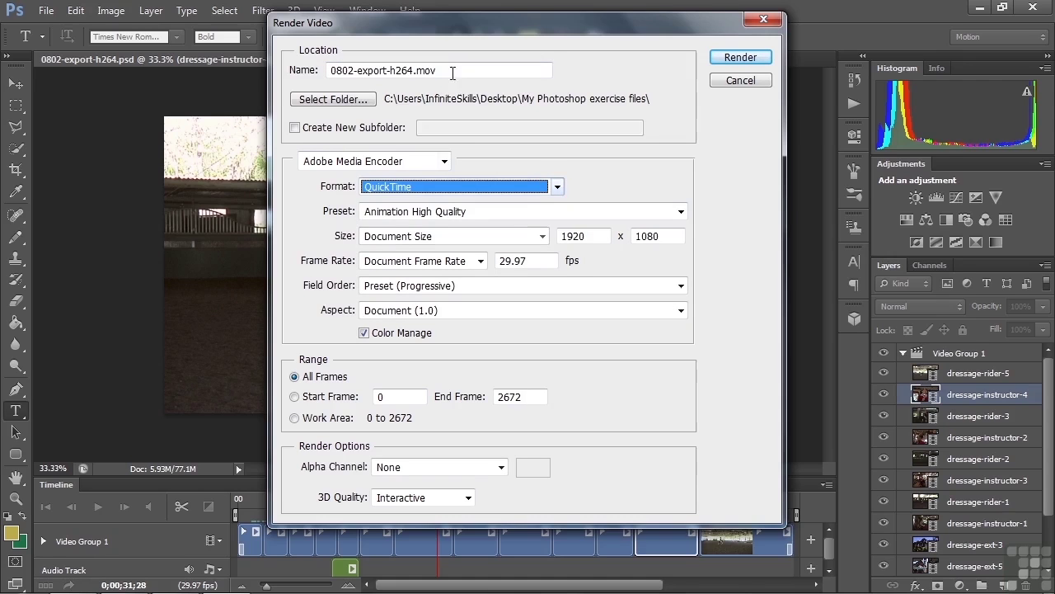
left_click(557, 188)
left_click(399, 217)
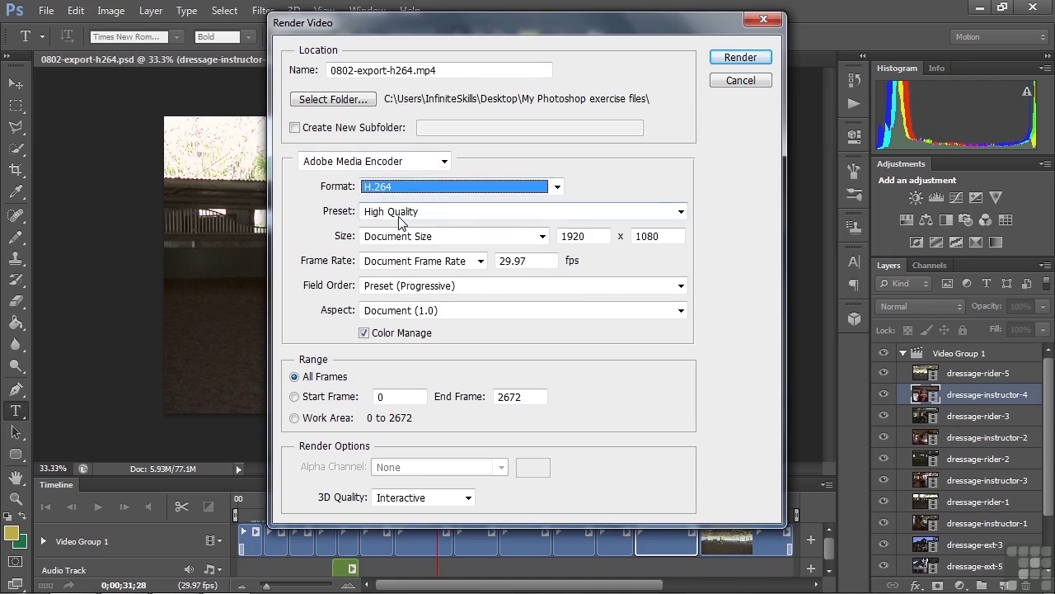
left_click(345, 100)
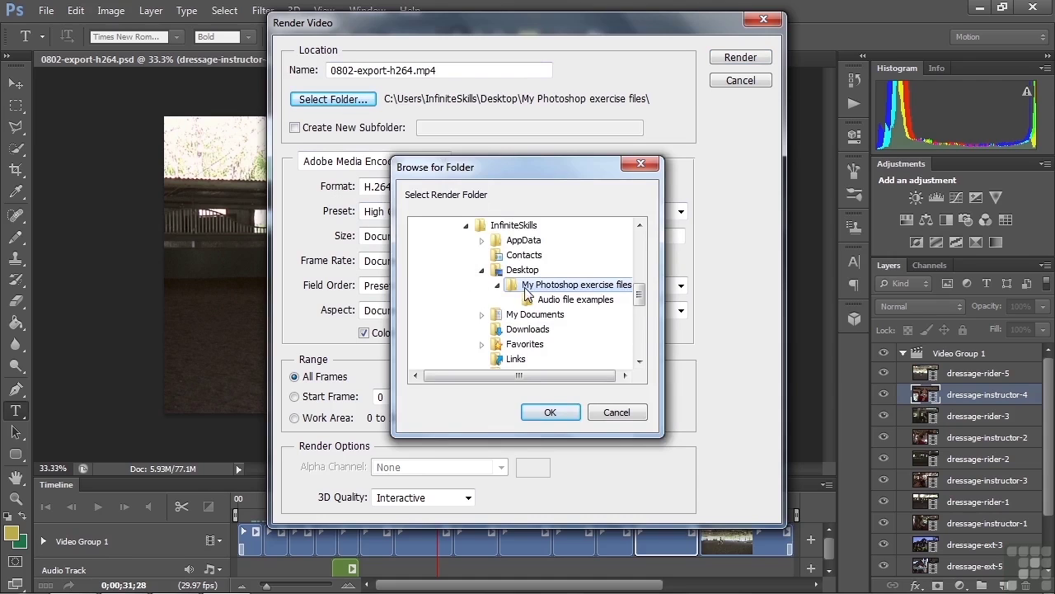
left_click(549, 412)
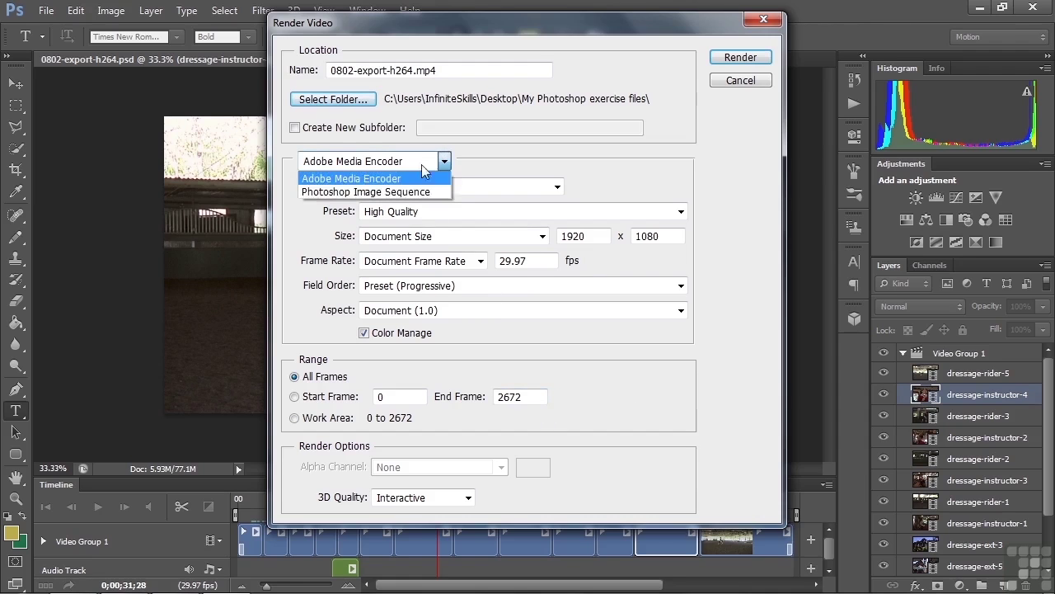
Step: Keep Adobe Media Encoder and choose the HD 1080p 29.97 H.264 preset
left_click(412, 178)
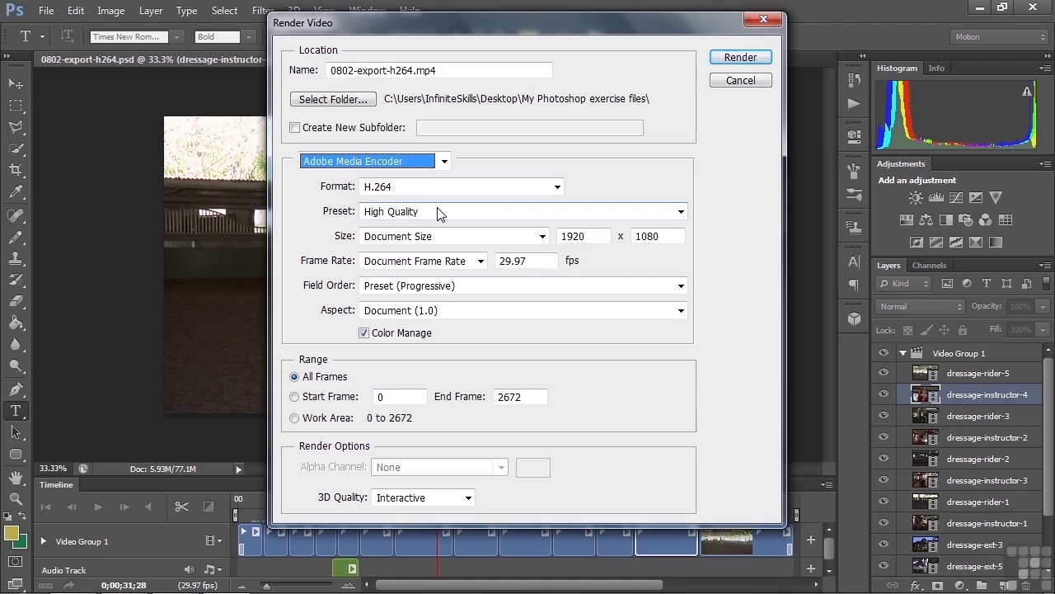
left_click(679, 215)
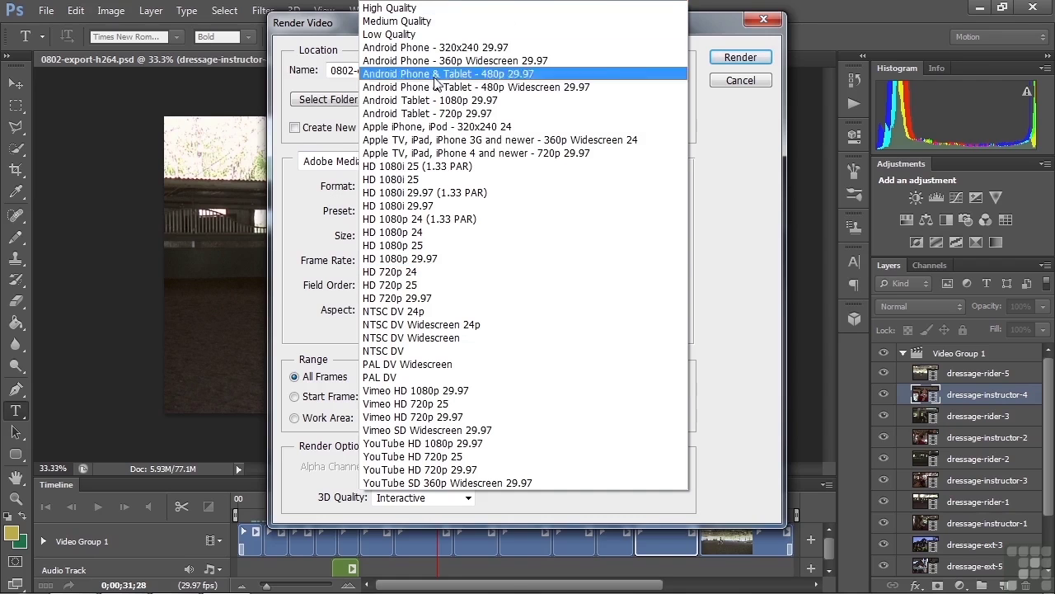
left_click(445, 259)
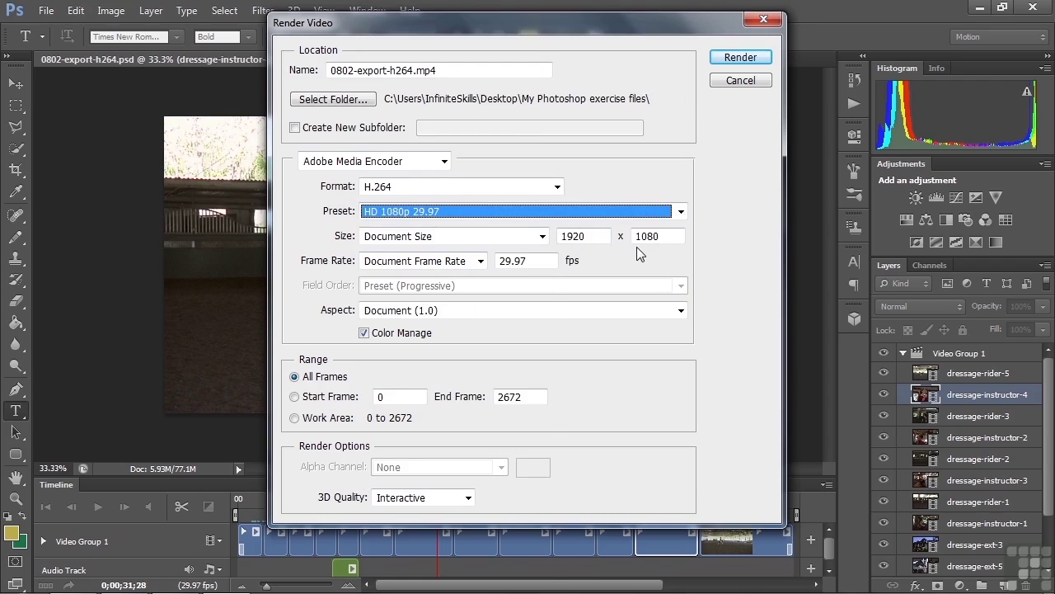
left_click(543, 236)
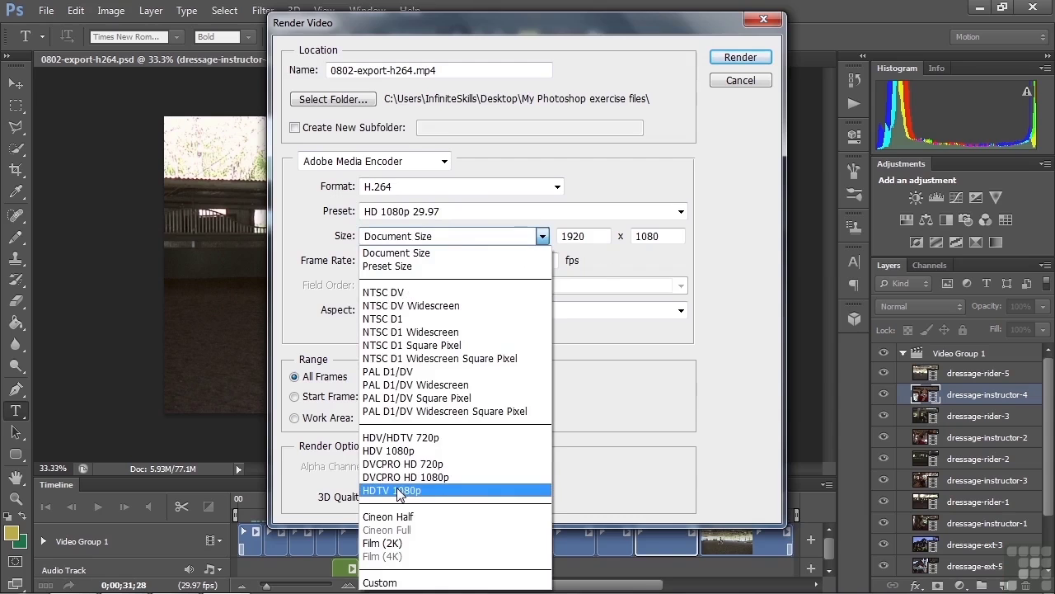
left_click(317, 236)
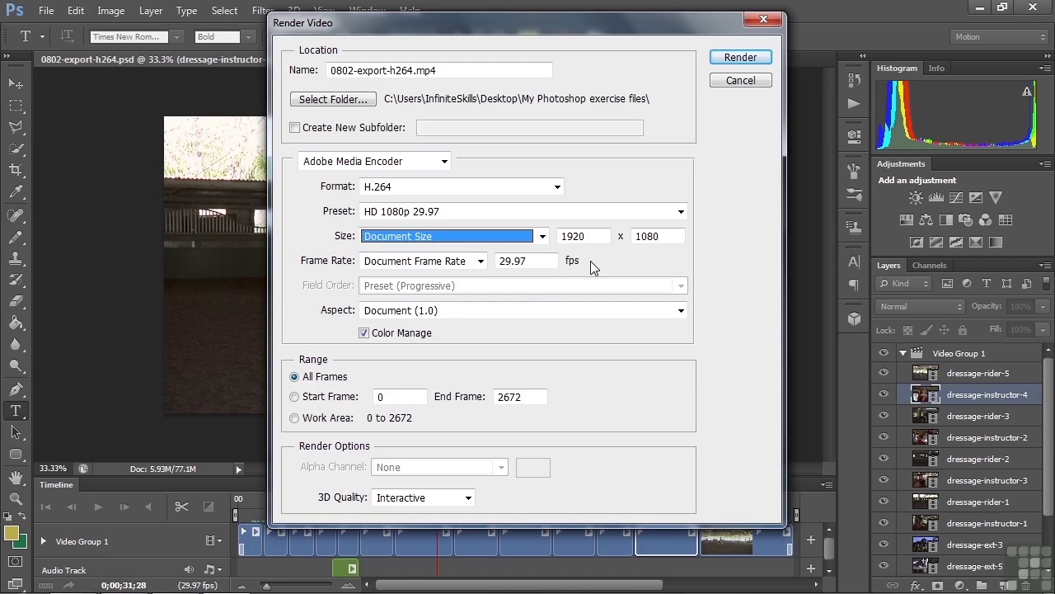
left_click(480, 260)
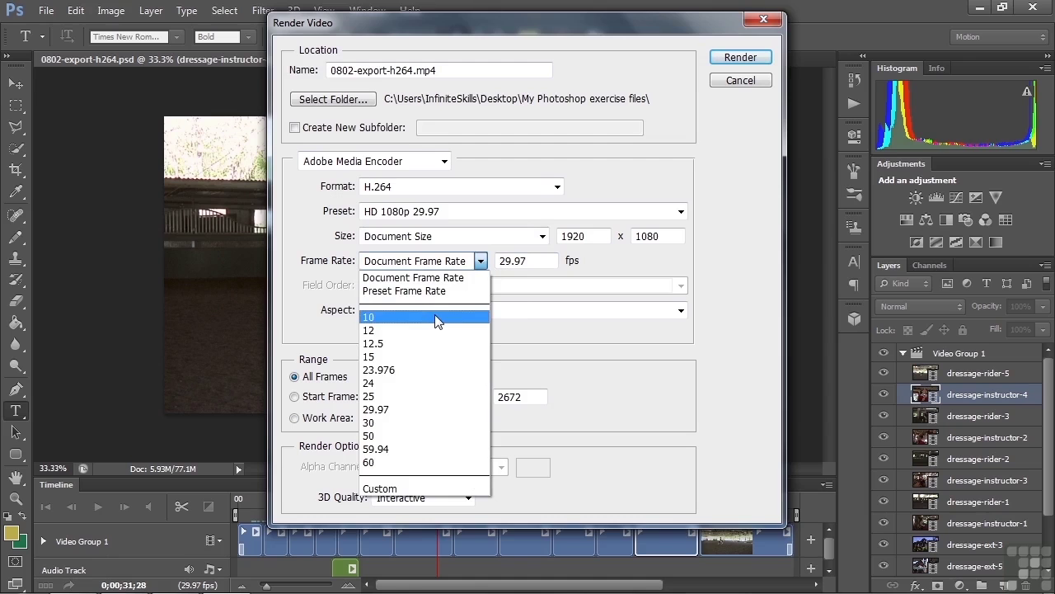
left_click(367, 278)
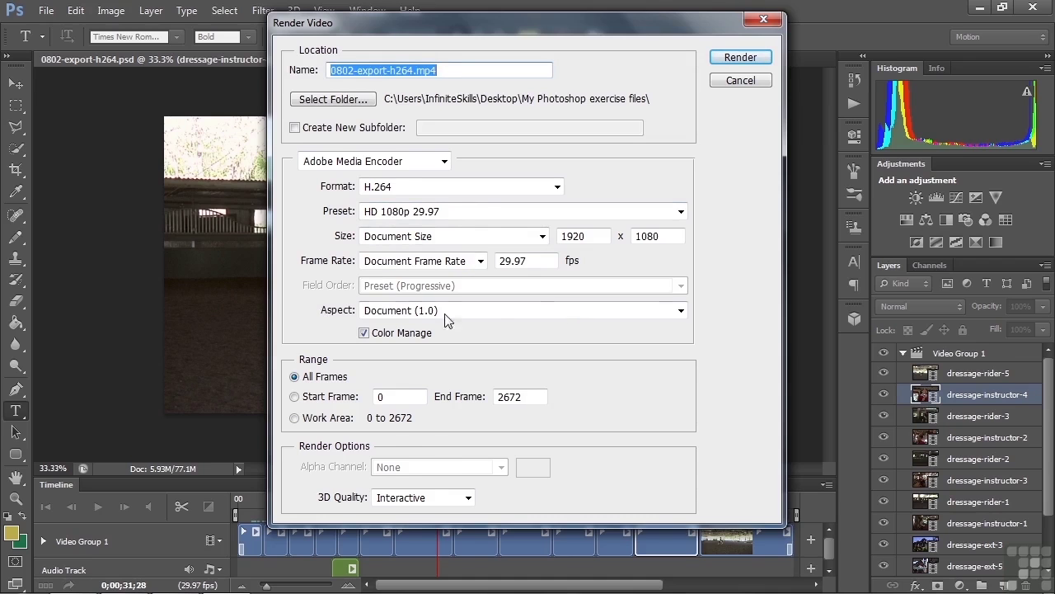
Step: Keep the Document (1.0) pixel aspect ratio and render the 0802-export-h264.mp4 file
left_click(681, 310)
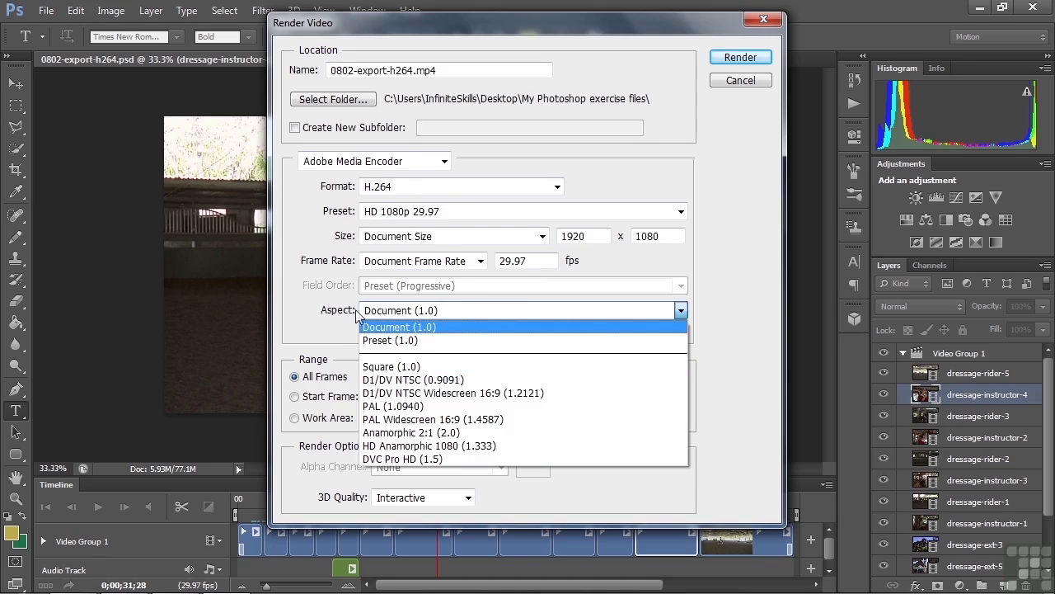
left_click(310, 312)
left_click(364, 332)
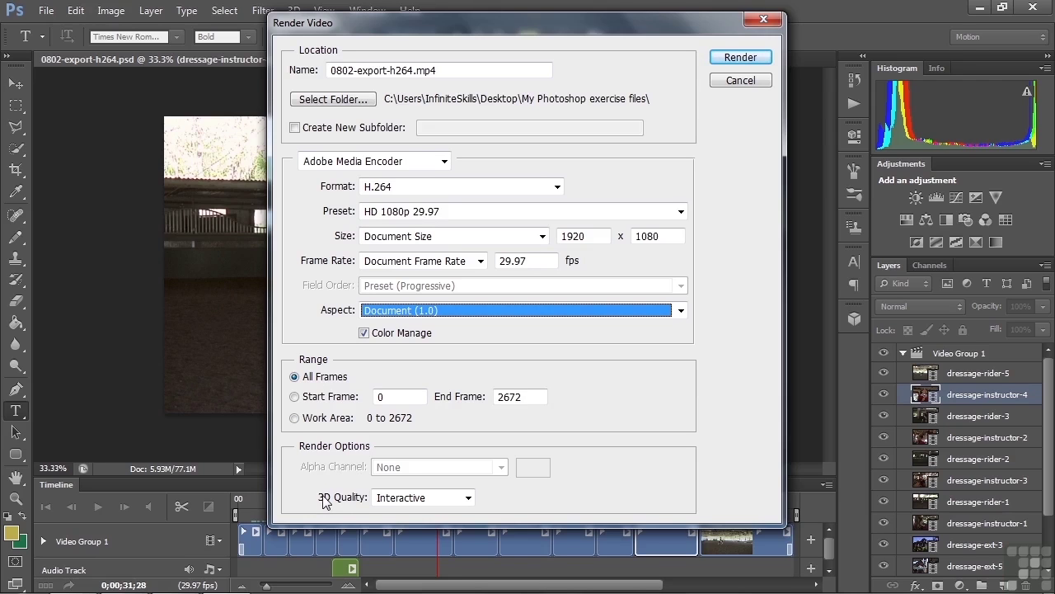
left_click(740, 59)
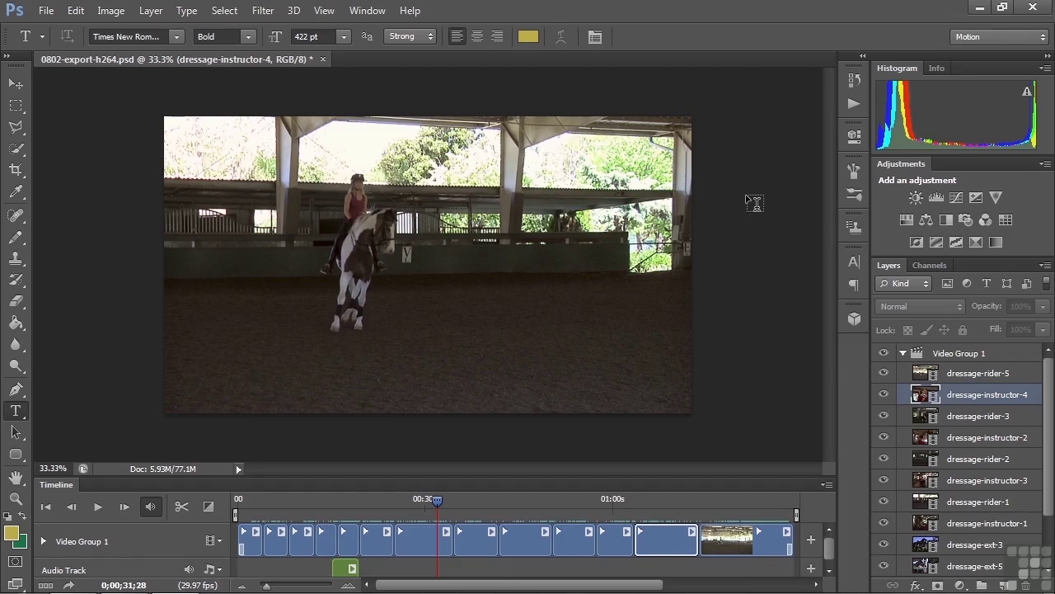
Step: Minimize Photoshop and open 0802-export-h264.mp4 from the My Photoshop exercise files folder
left_click(980, 8)
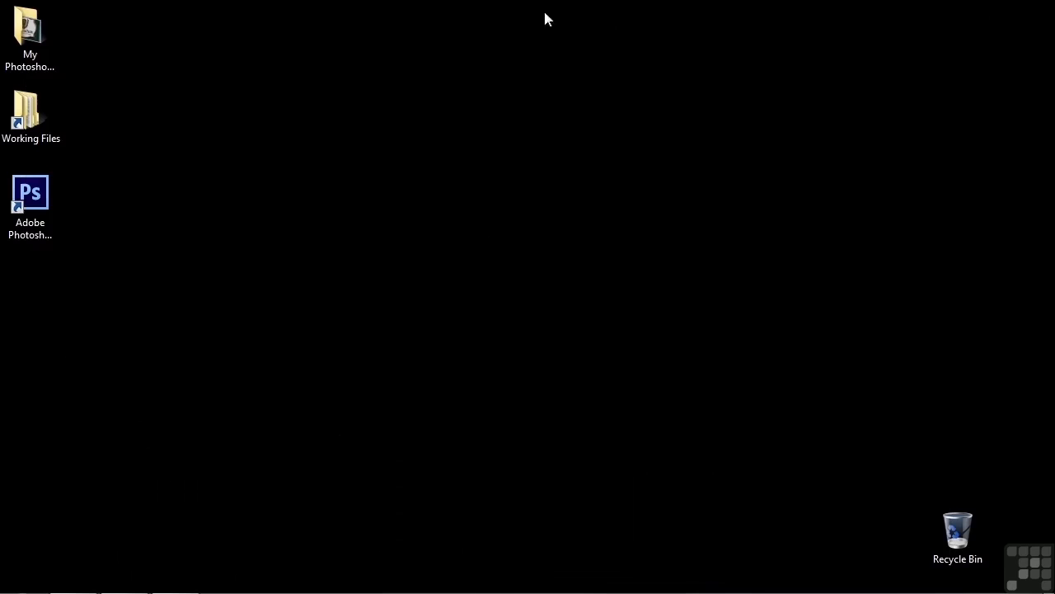
double_click(31, 34)
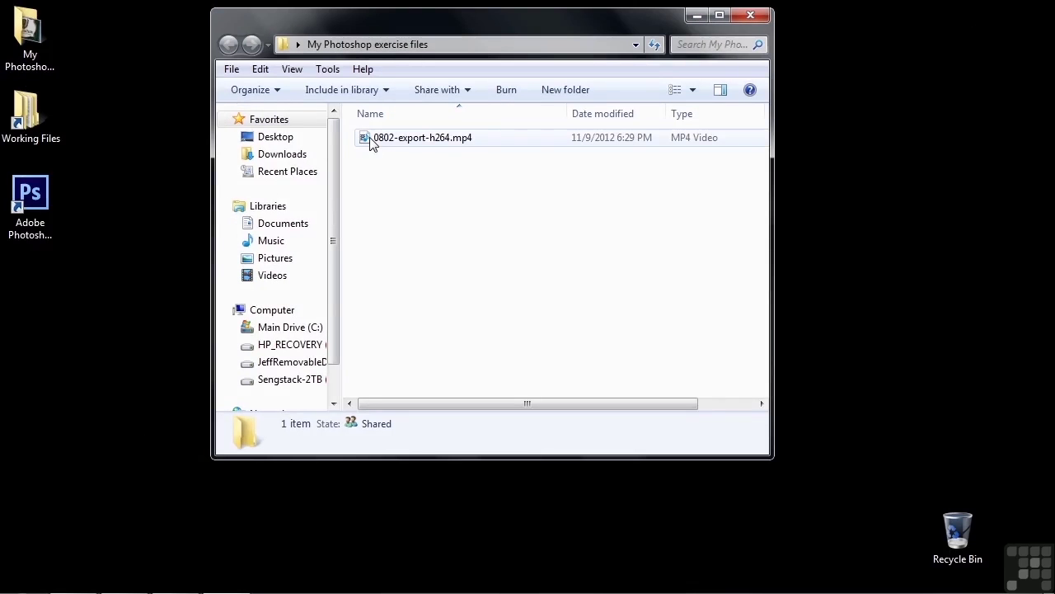
double_click(378, 143)
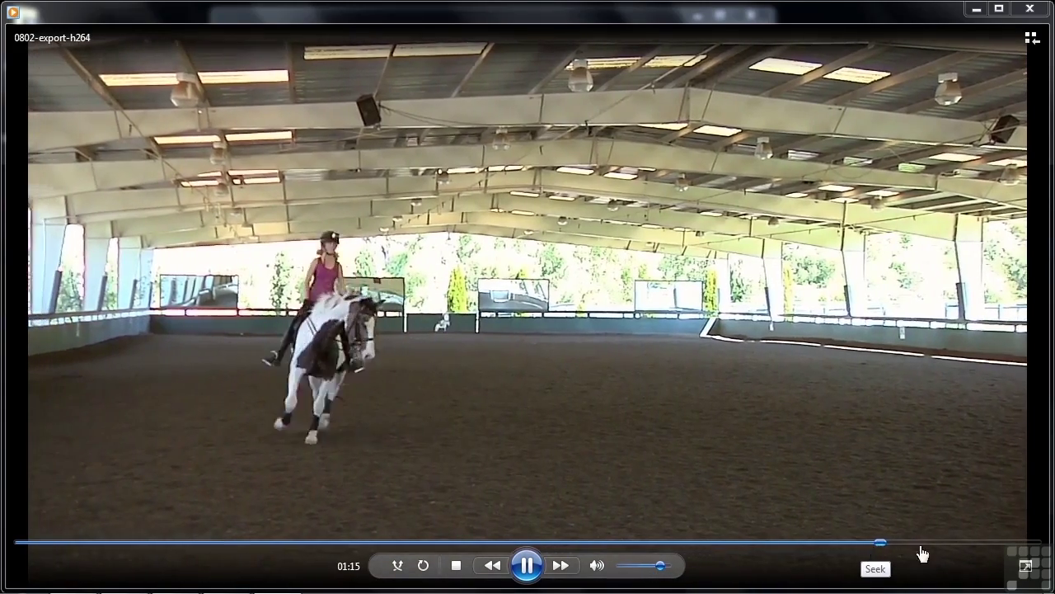
Step: Skip ahead near the end of 0802-export-h264.mp4 and let it play out
left_click(948, 543)
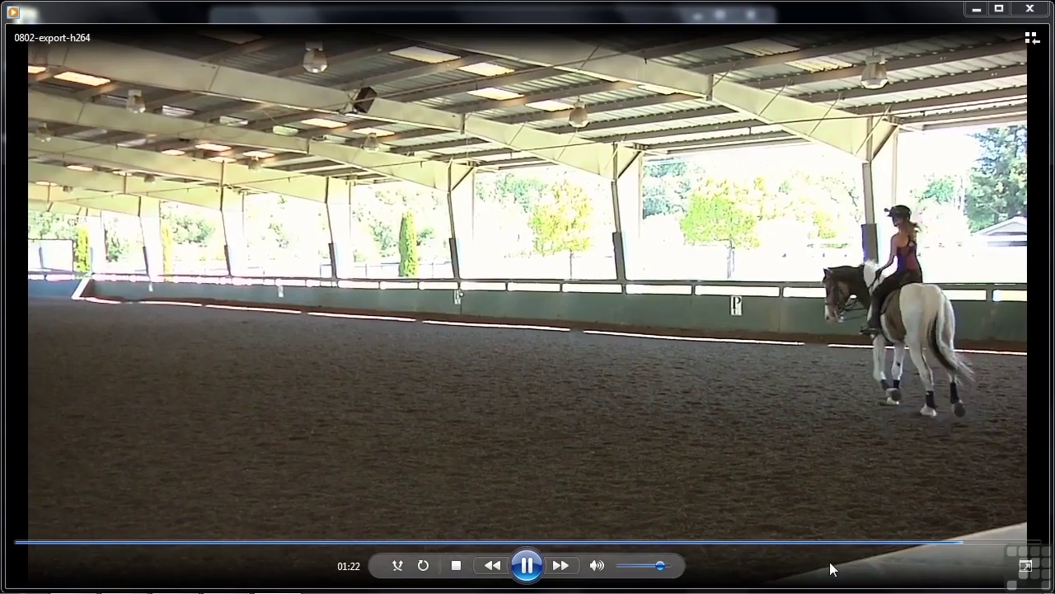